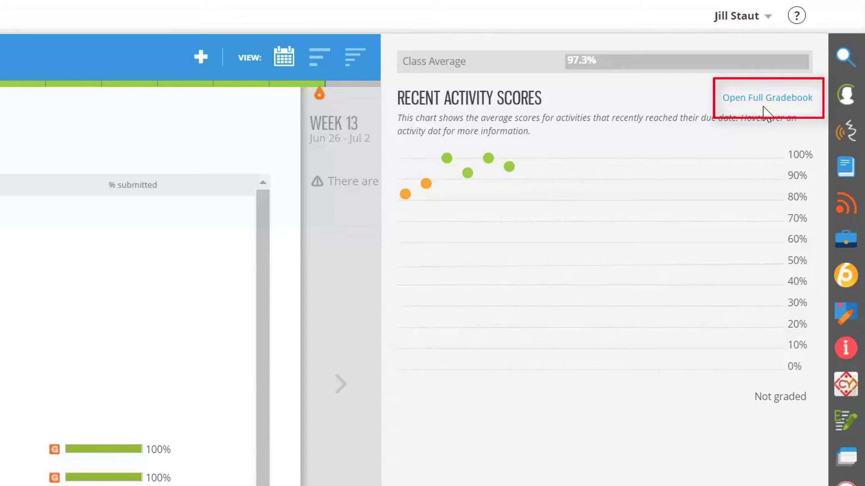
Open the Progress gradebook, sort students by name in reverse, and filter by name 'ree'.
left_click(846, 95)
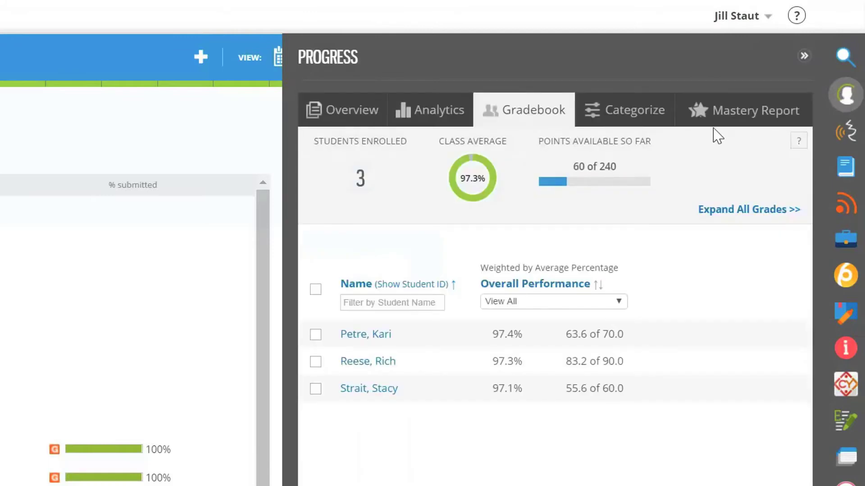
left_click(454, 289)
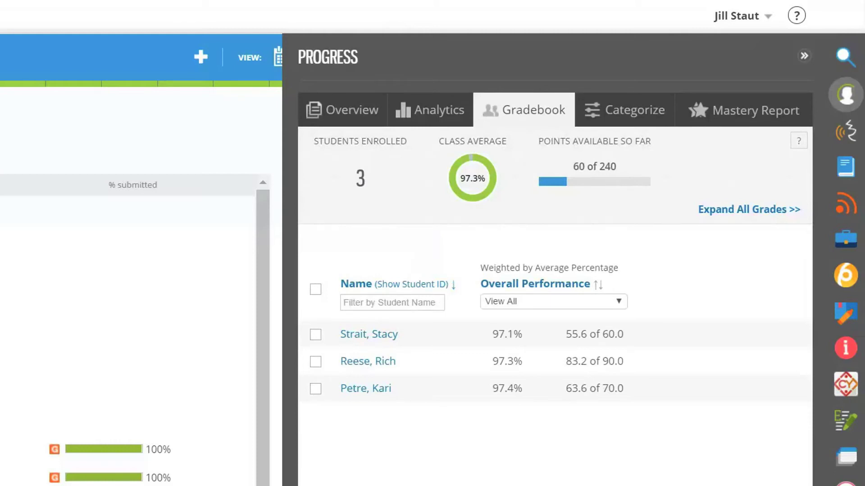
left_click(392, 302)
type("ree")
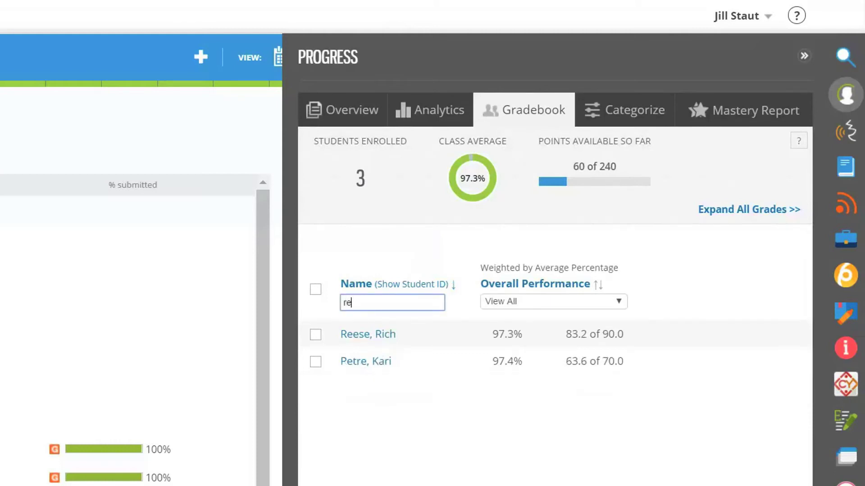
left_click(368, 333)
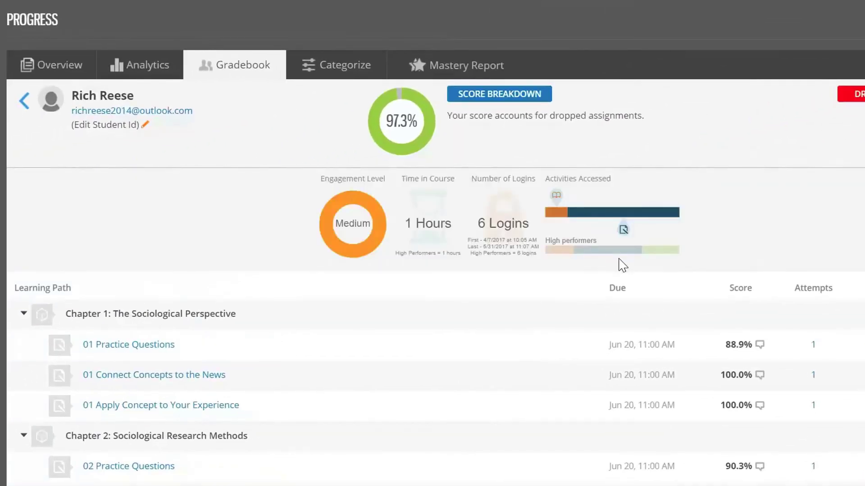
scroll(433, 392, "down", 6)
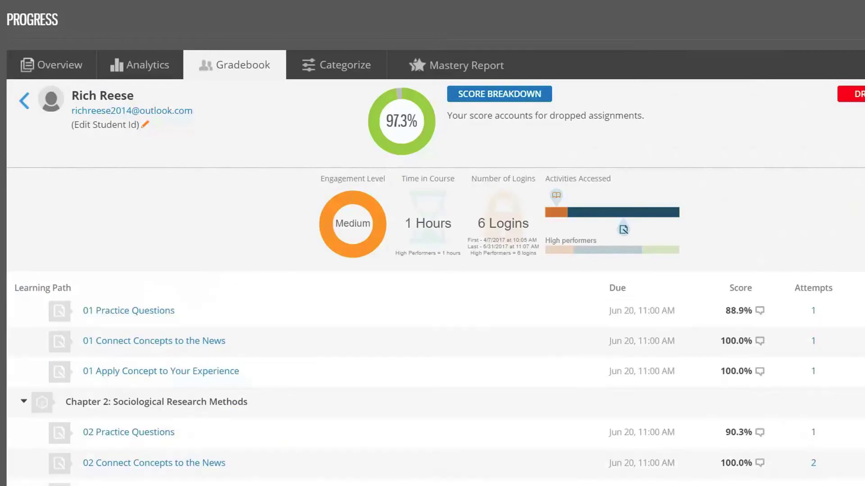
scroll(432, 392, "down", 1)
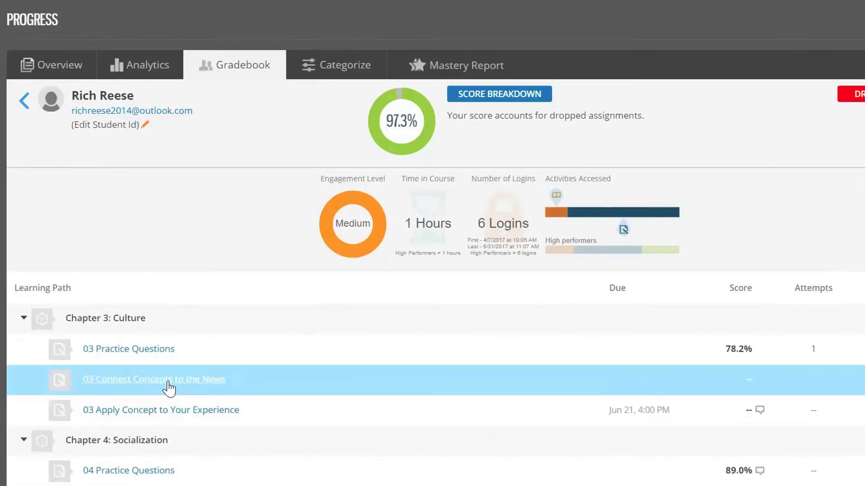
left_click(173, 385)
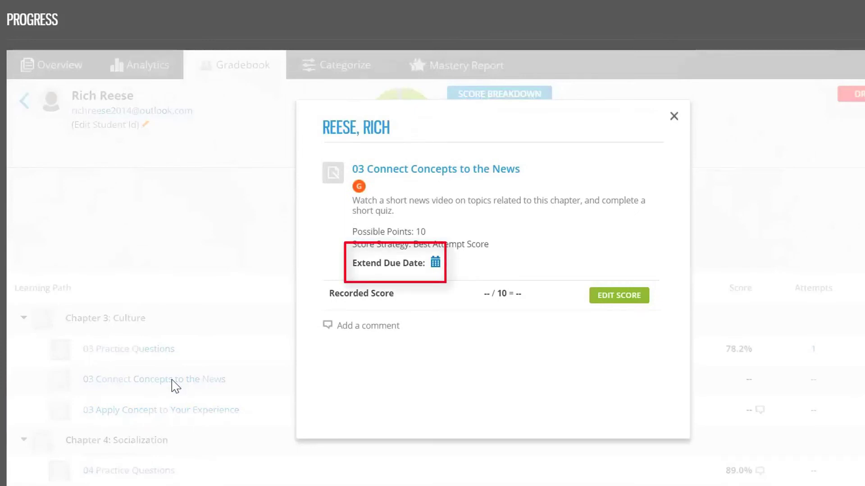
left_click(436, 264)
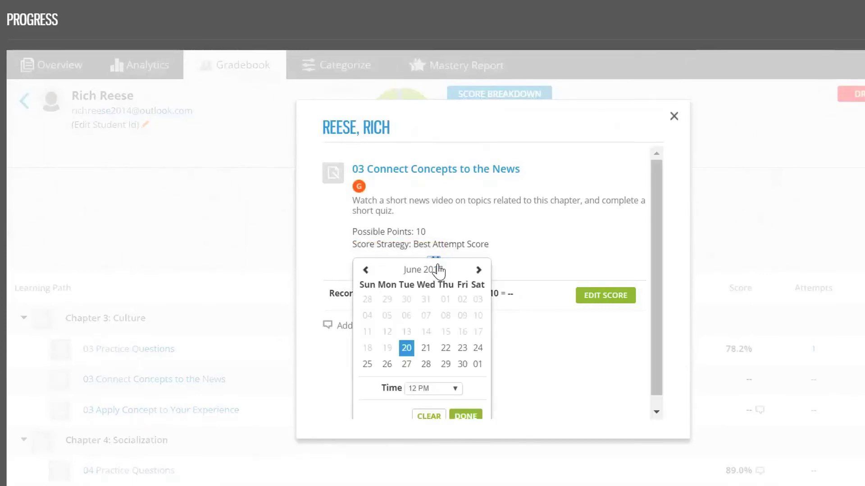
left_click(462, 348)
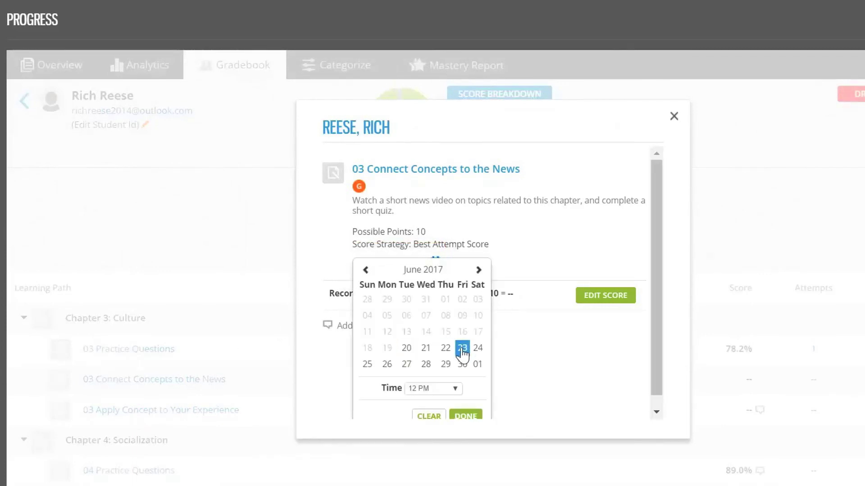
left_click(466, 417)
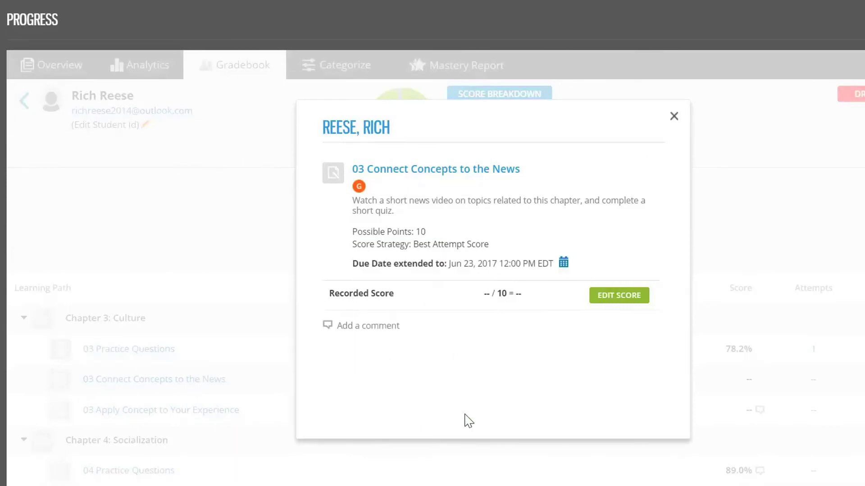